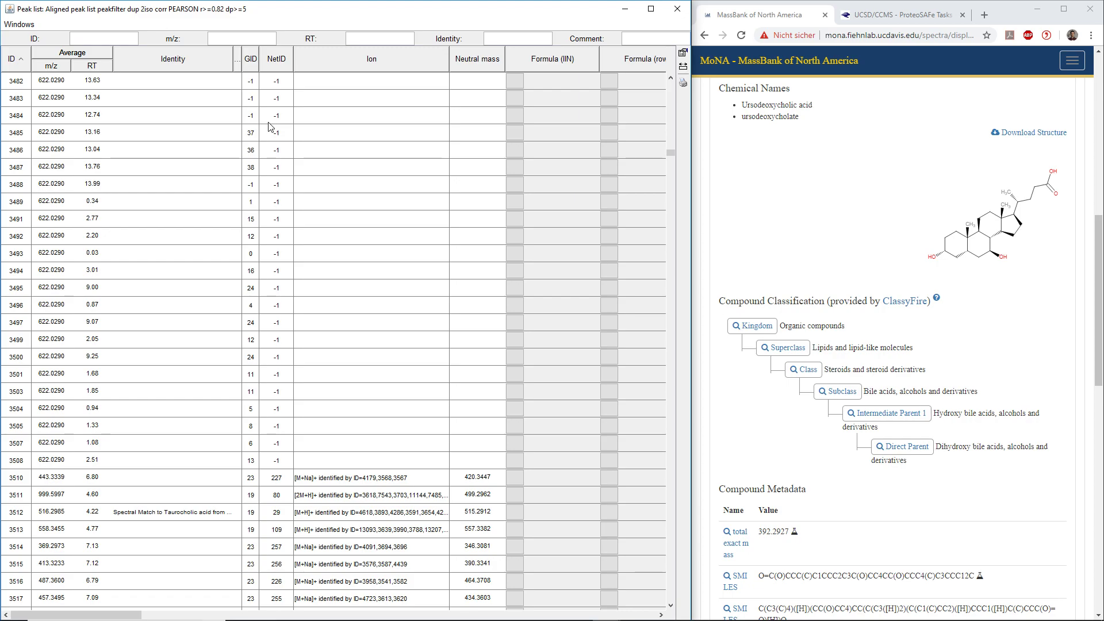
- Sort the aligned peak list by m/z, then by NetID descending so network 134 groups together
left_click(60, 70)
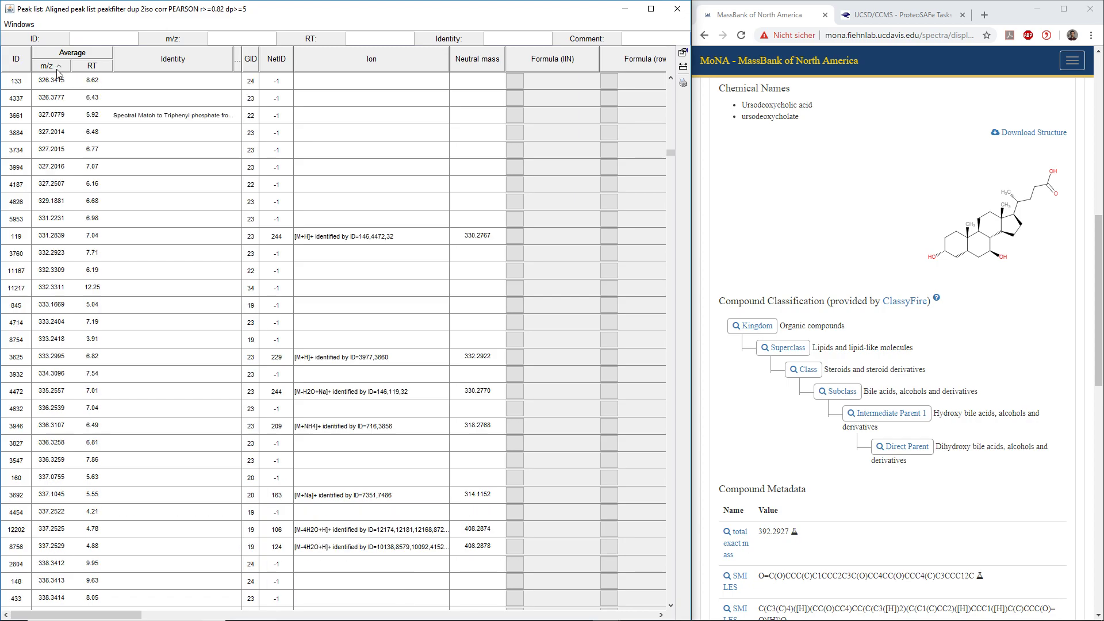
left_click(286, 63)
left_click(286, 63)
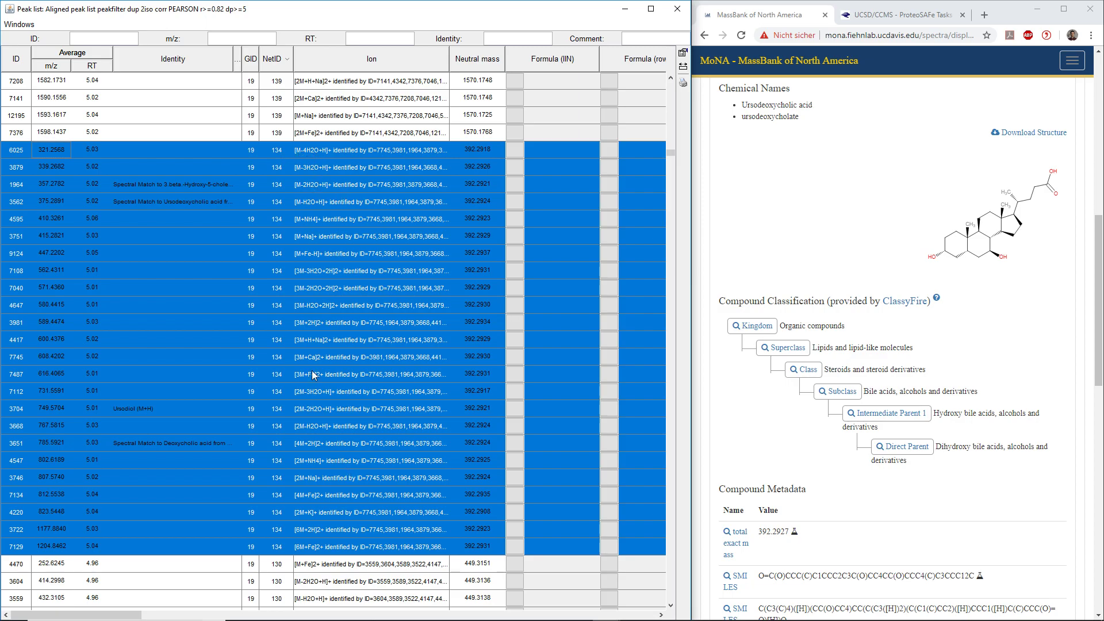
- Select rows 1964, 3562, 3704 and 3651 and show their MS/MS spectra
left_click(98, 185)
left_click(95, 201, "shift")
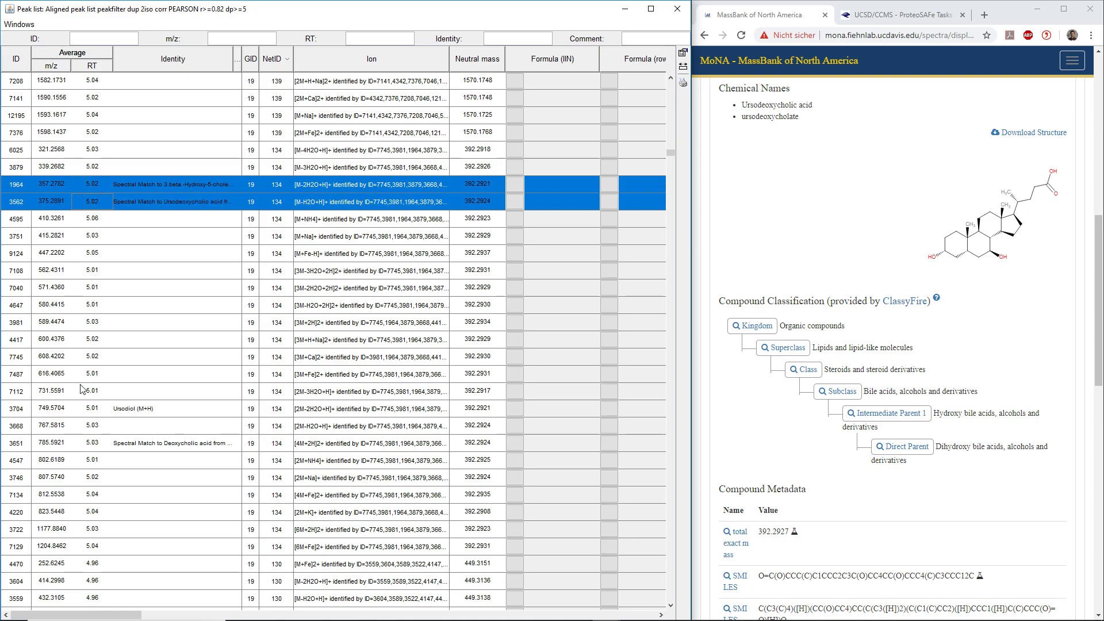
left_click(85, 410, "ctrl")
left_click(89, 446, "ctrl")
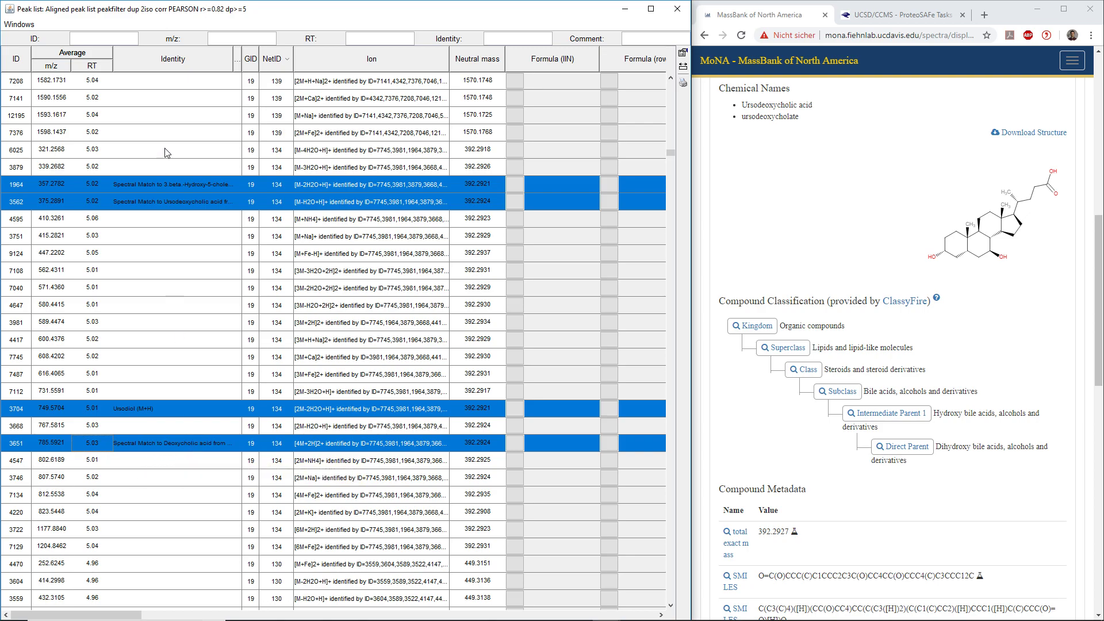
right_click(200, 447)
mouse_move(237, 453)
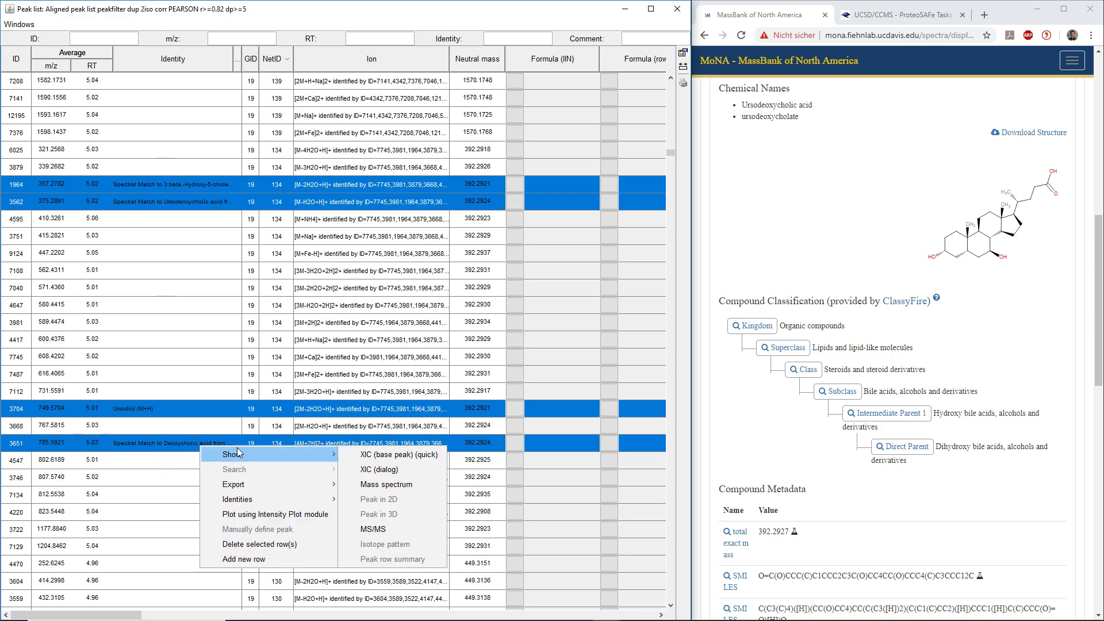
left_click(393, 529)
- Maximize the MS/MS viewer, zoom to m/z 60–396, rescale the intensity axes, then close it
left_click(512, 69)
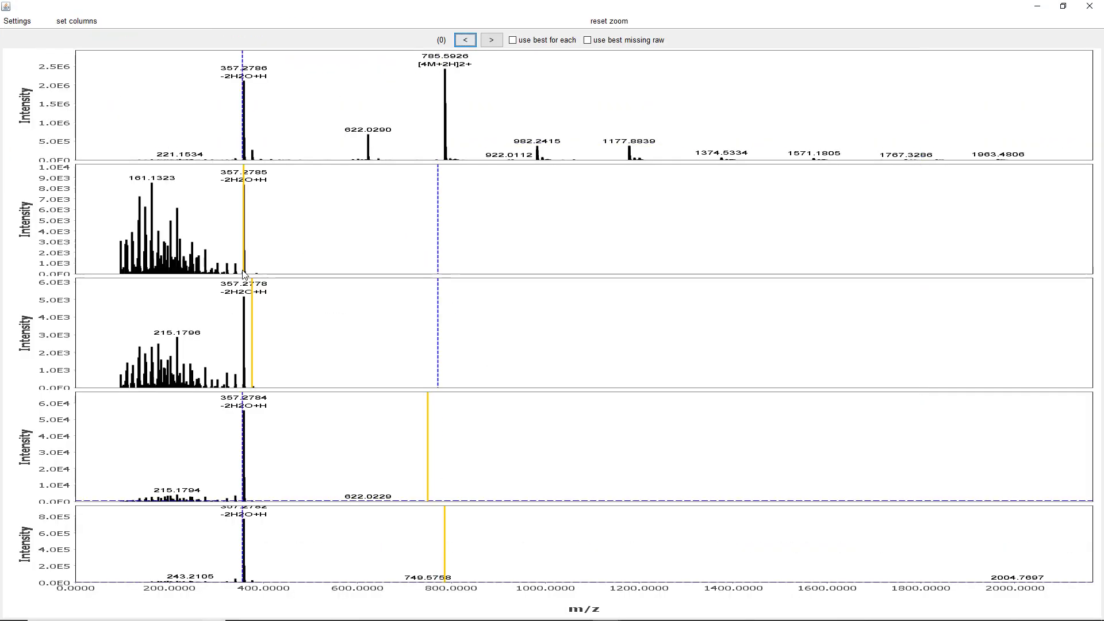
left_click_drag(115, 217, 262, 276)
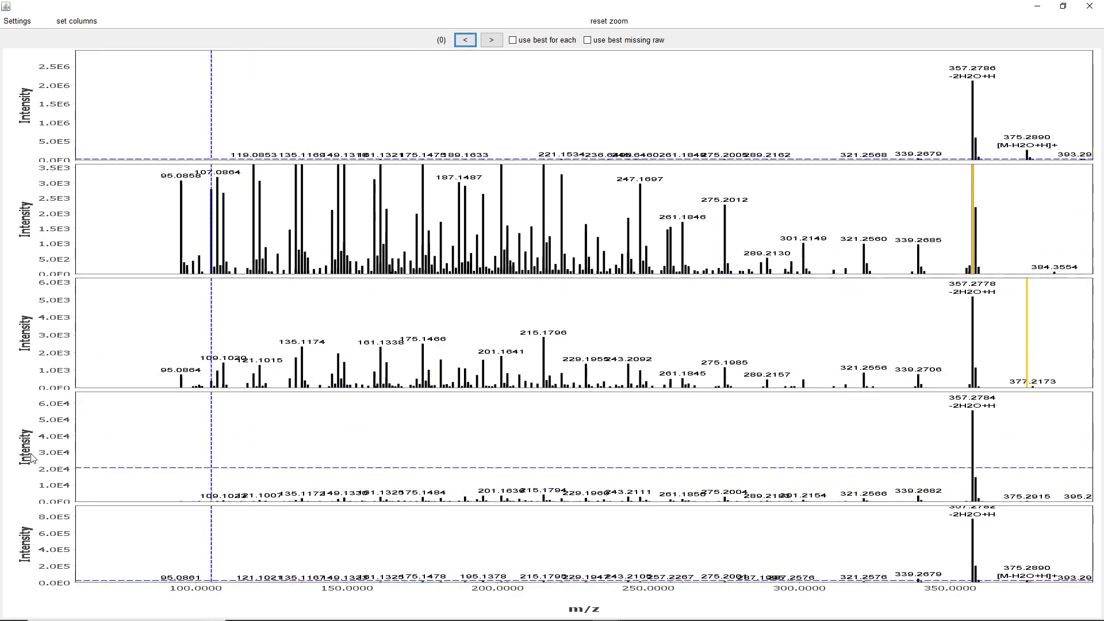
scroll(56, 467, "up", 5)
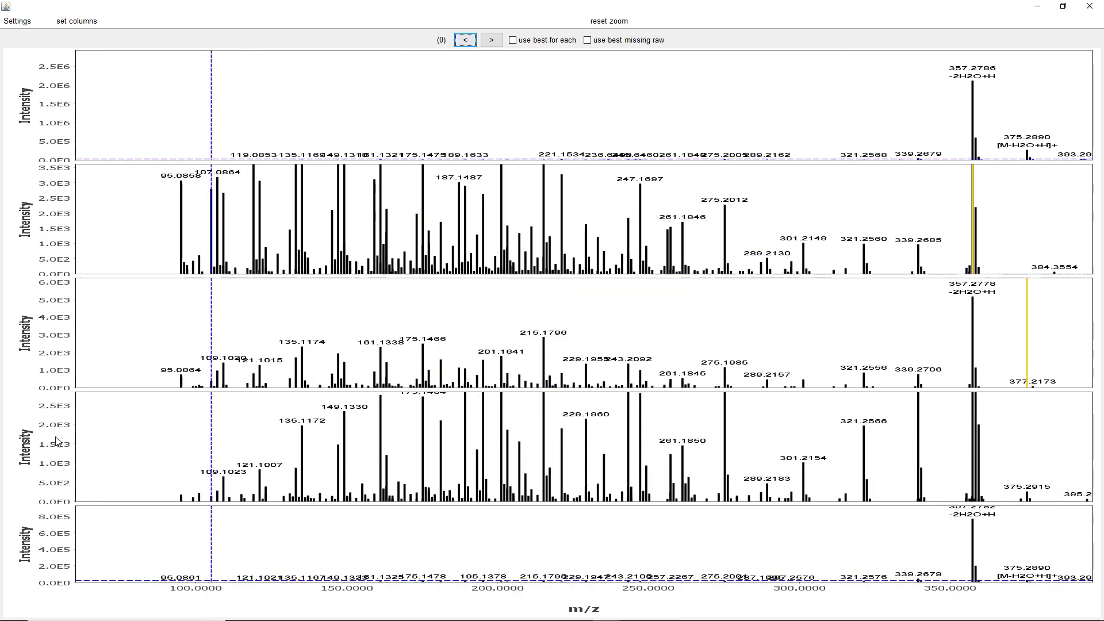
scroll(56, 441, "up", 1)
scroll(56, 541, "up", 5)
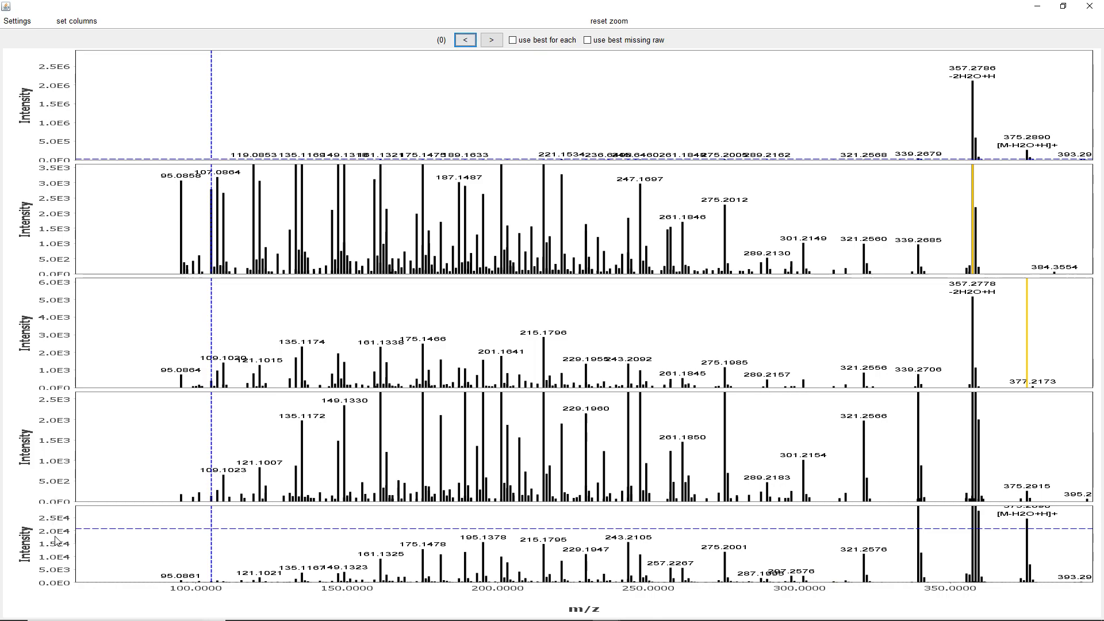
scroll(56, 540, "up", 2)
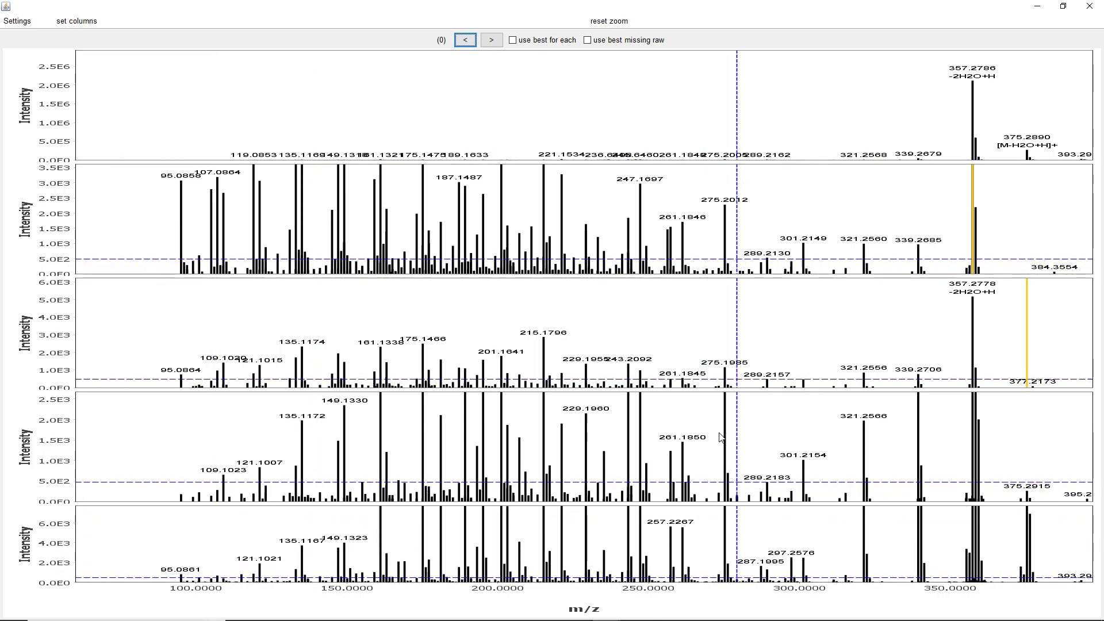
scroll(59, 343, "up", 2)
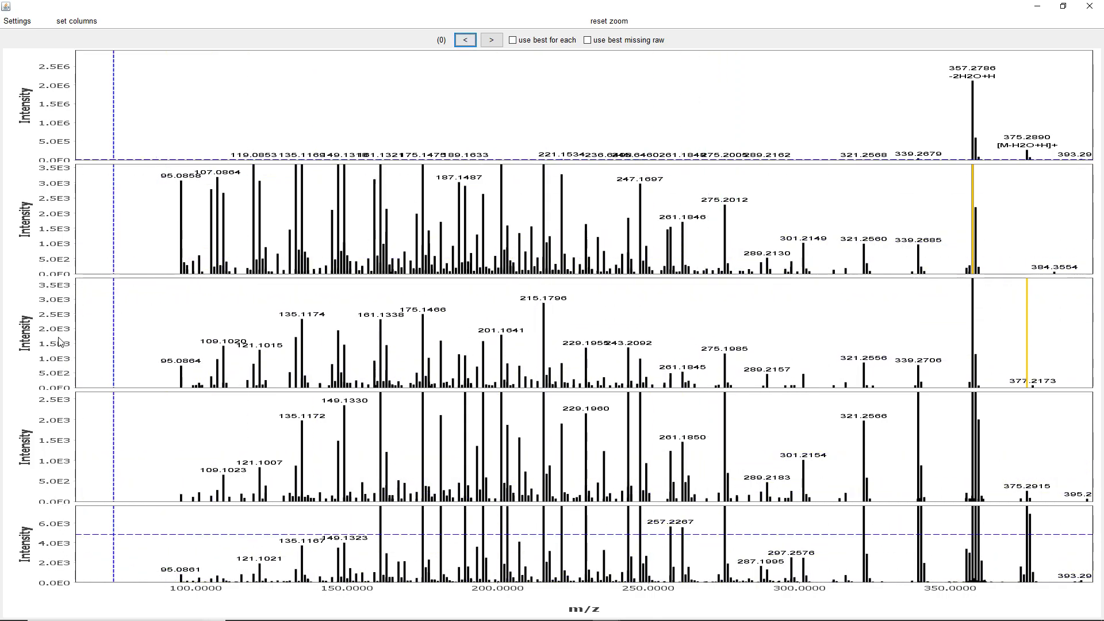
scroll(60, 342, "up", 2)
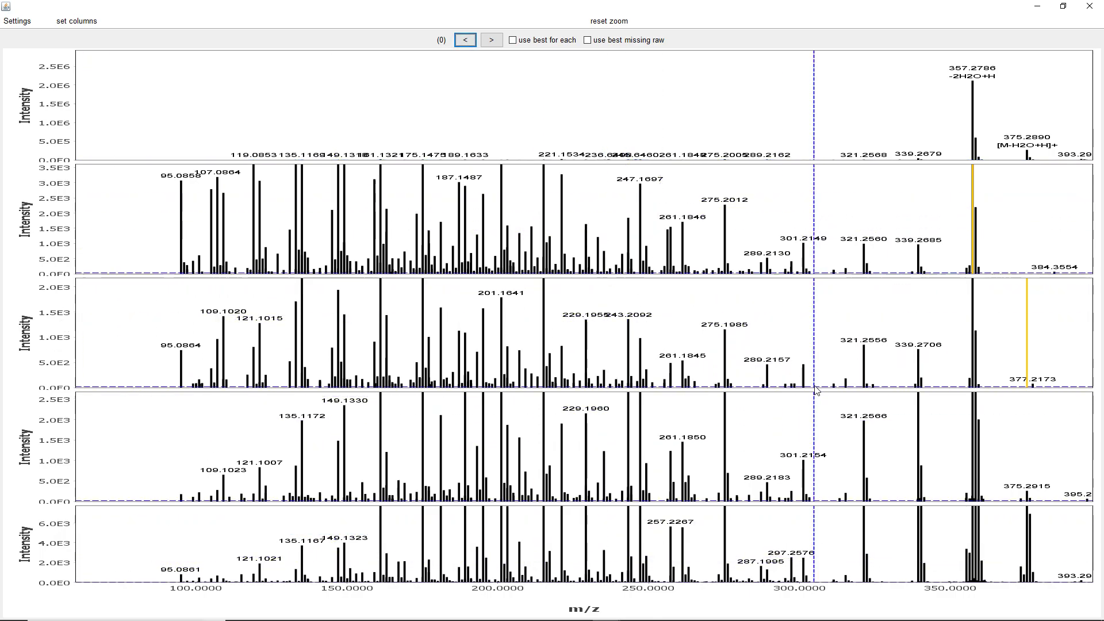
left_click(1090, 6)
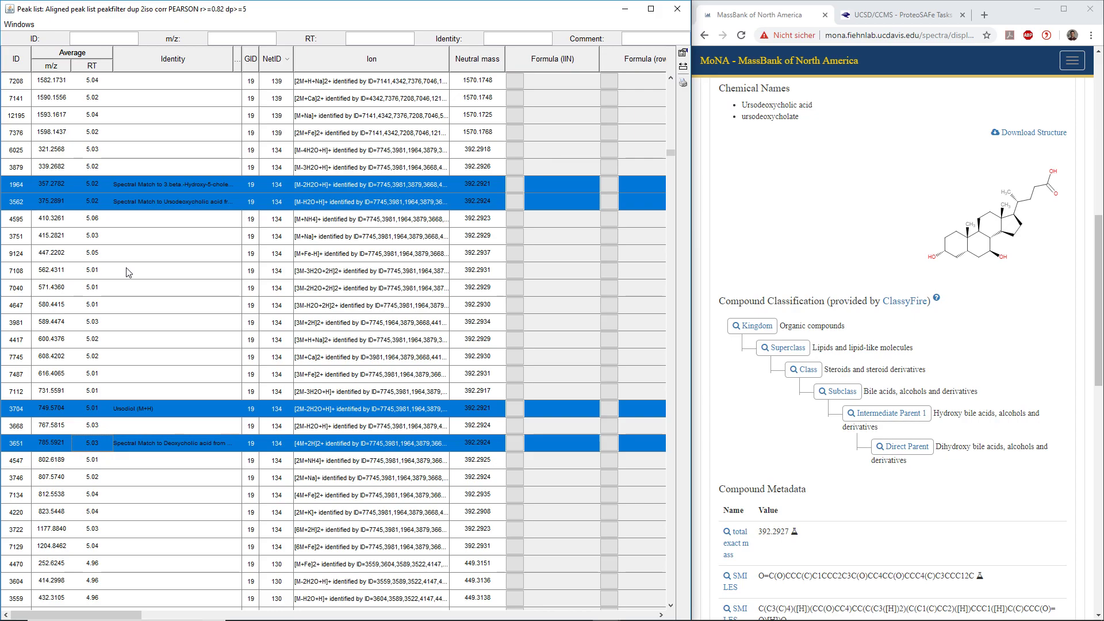
- Close the peak list table, bring MZmine's main window forward and open the Peak list methods menu
left_click(625, 9)
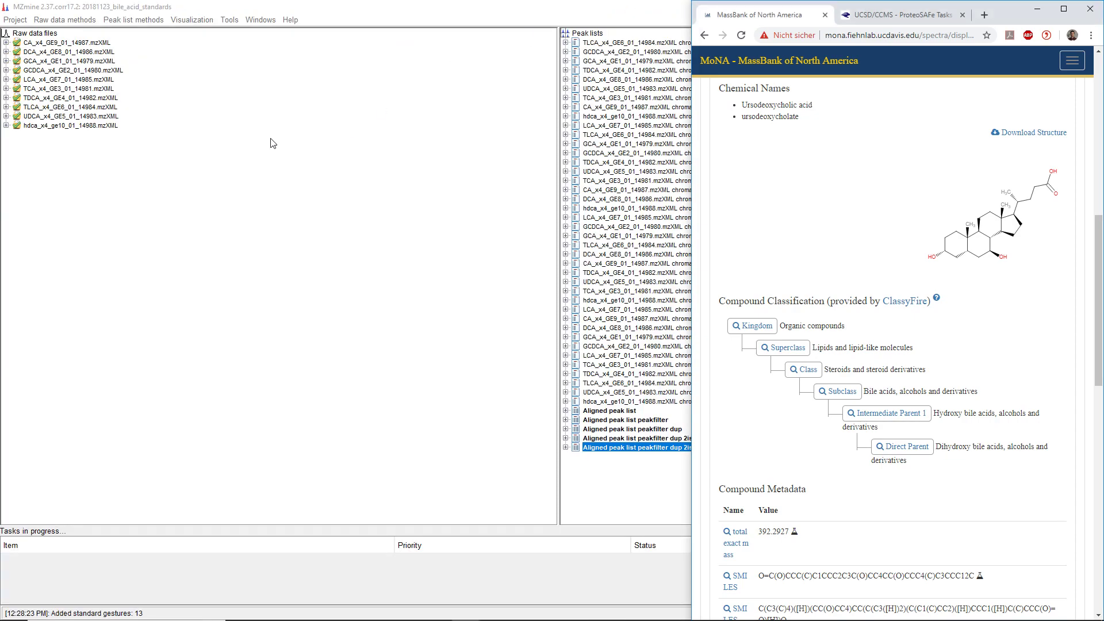
left_click(374, 6)
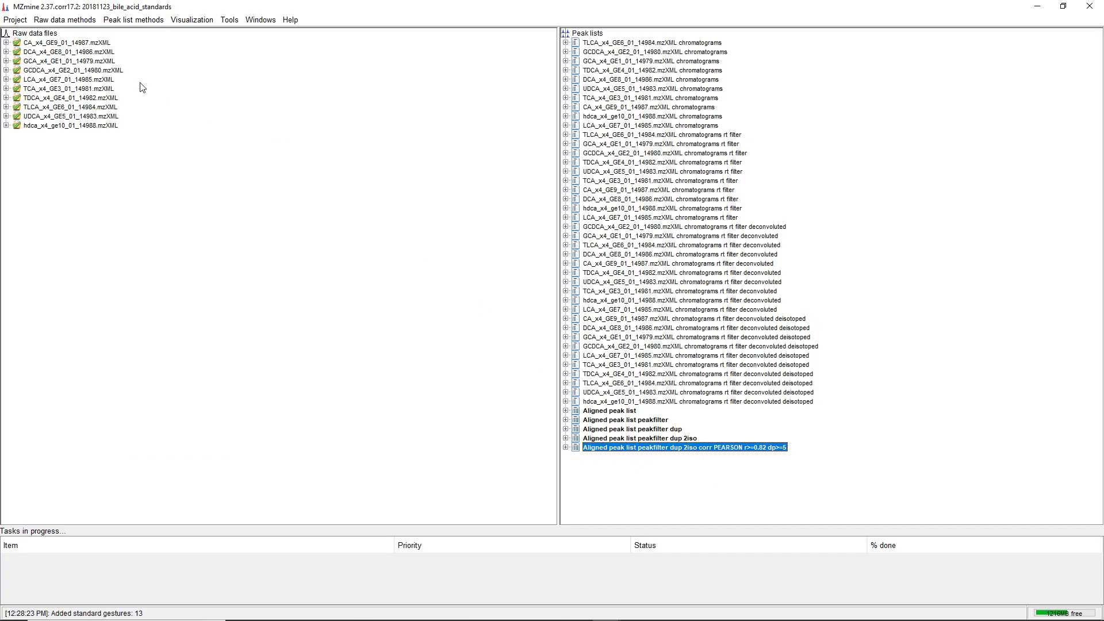
left_click(142, 20)
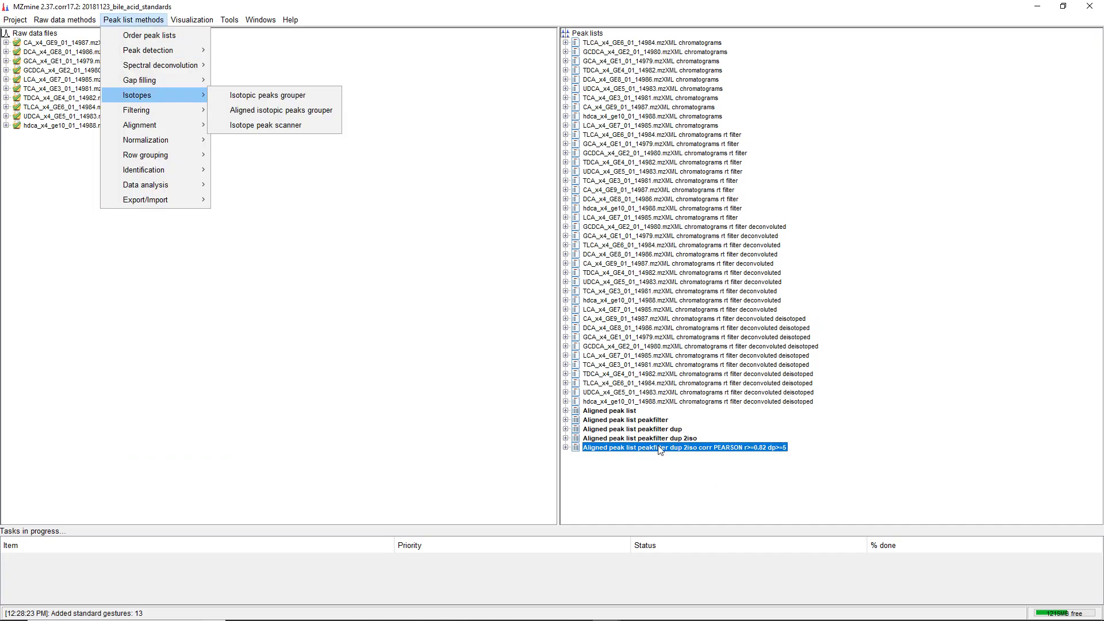
mouse_move(141, 203)
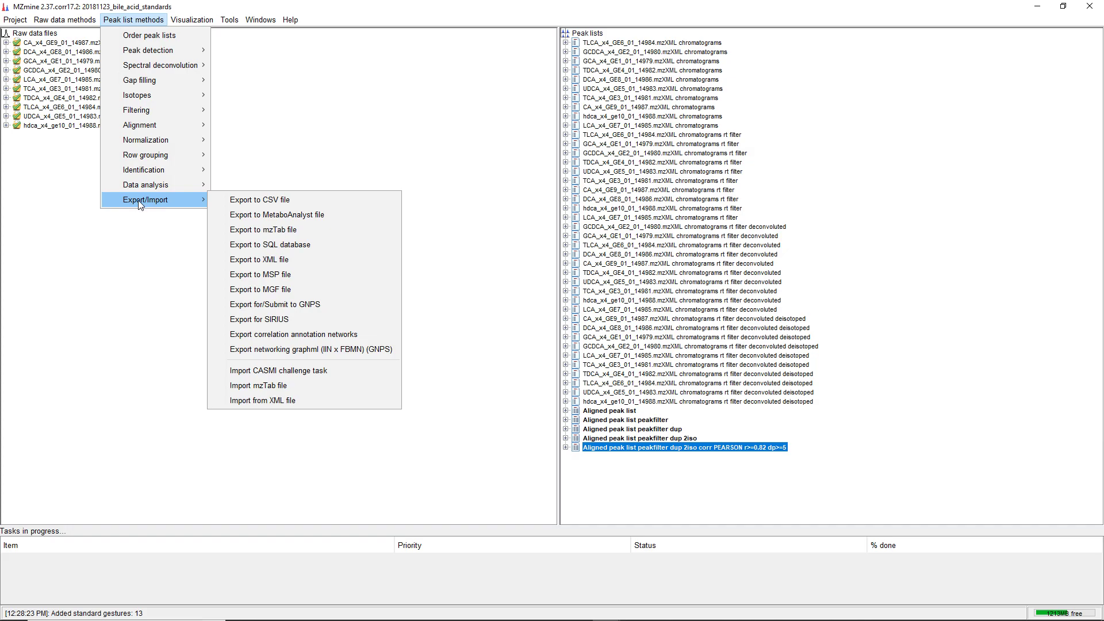
- Open the GNPS export settings and leave MS/MS spectra merging disabled
left_click(299, 305)
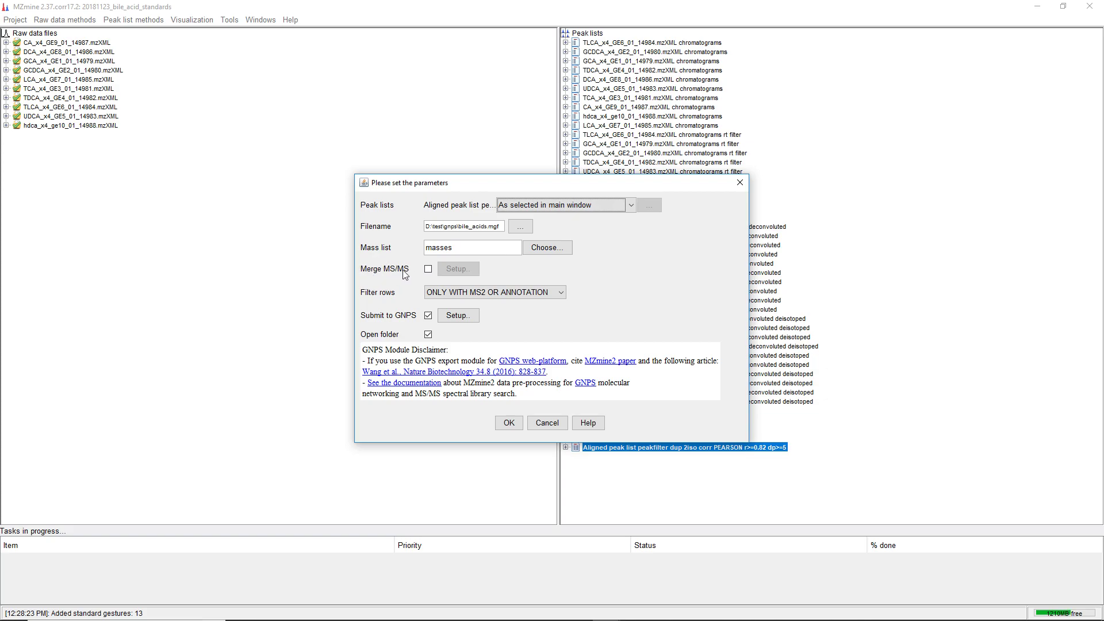
left_click(429, 269)
left_click(458, 268)
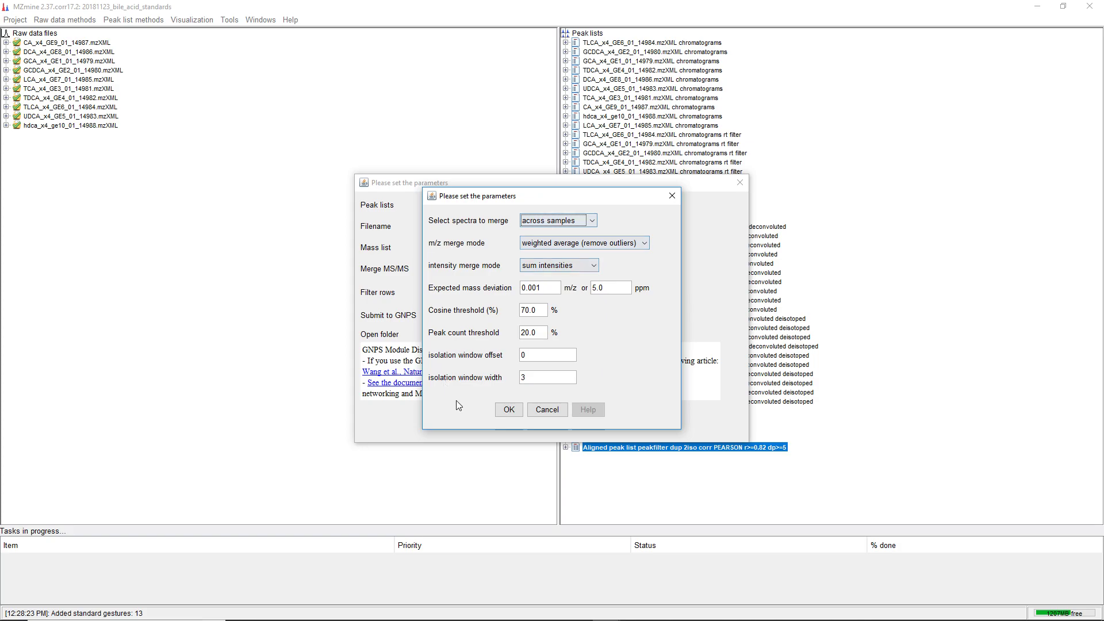
left_click(559, 411)
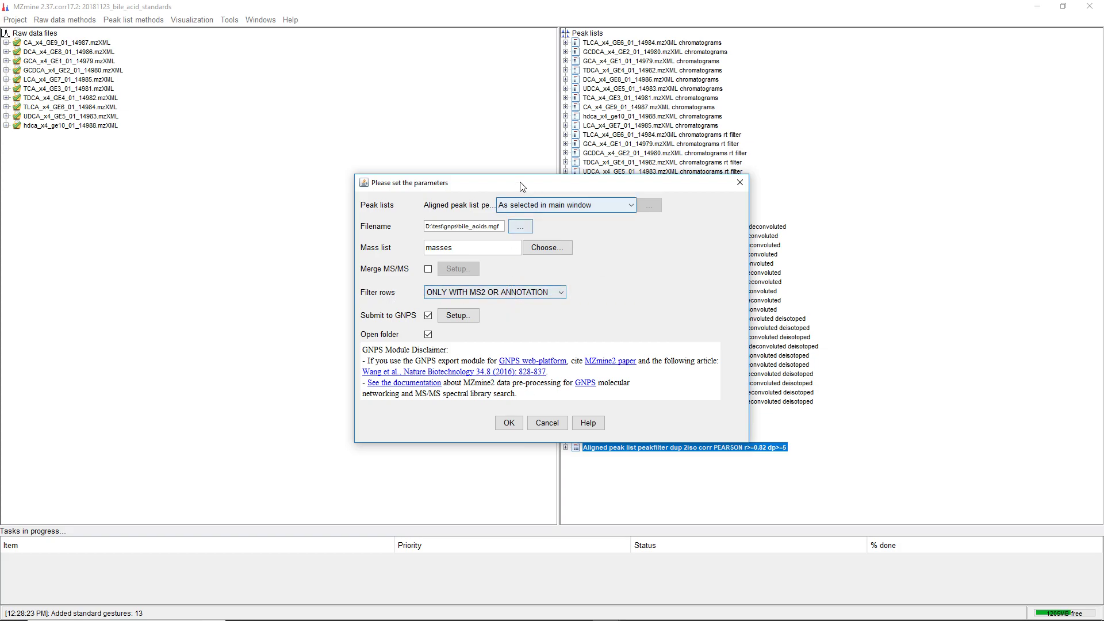
- Keep the row filter at ONLY WITH MS2 OR ANNOTATION and open the GNPS submission setup
left_click_drag(522, 185, 326, 139)
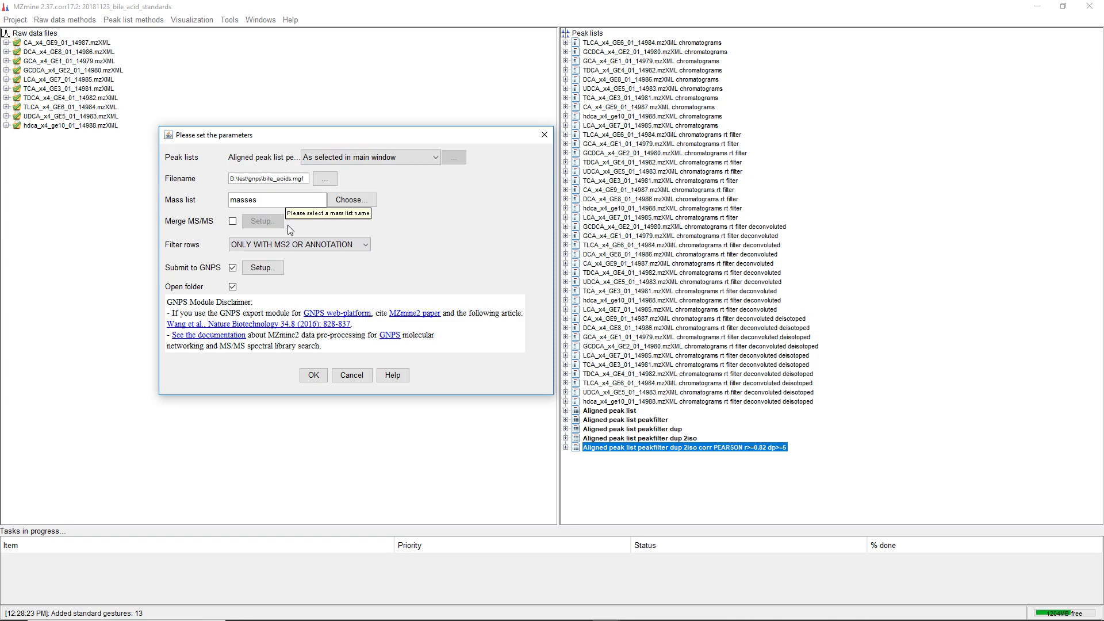
left_click(248, 246)
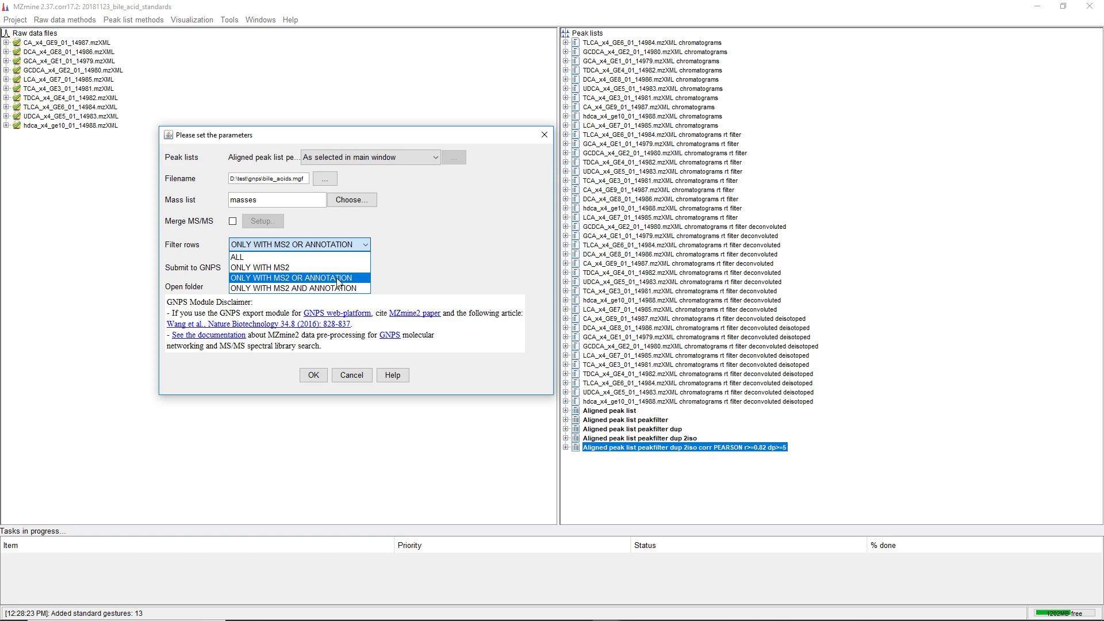
left_click(293, 278)
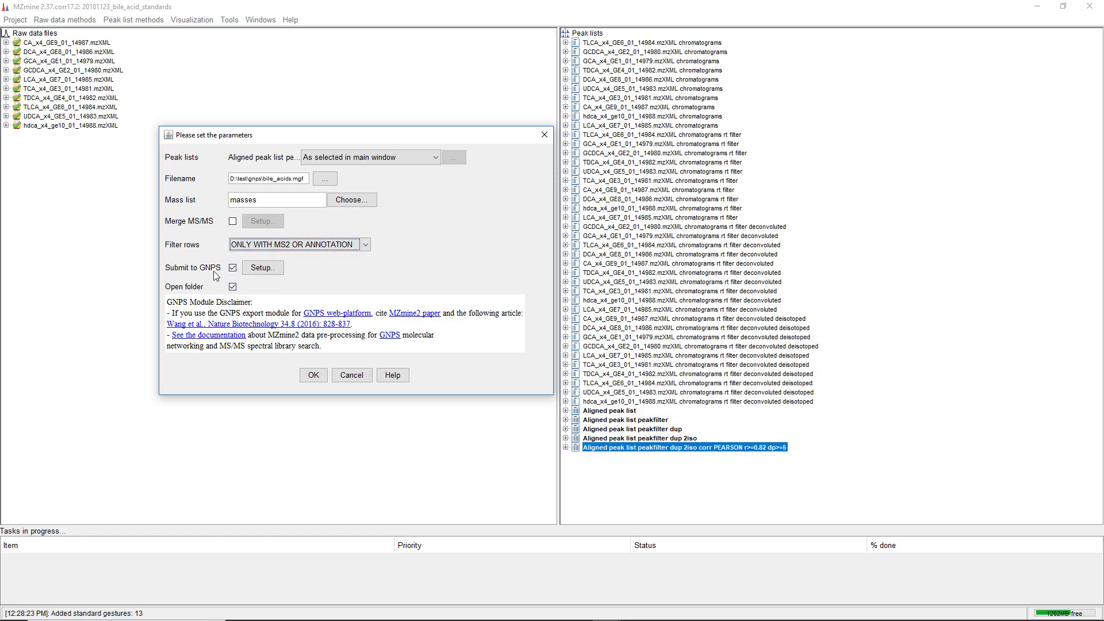
left_click(262, 268)
- Move the GNPS submission settings window aside
left_click_drag(407, 172, 556, 144)
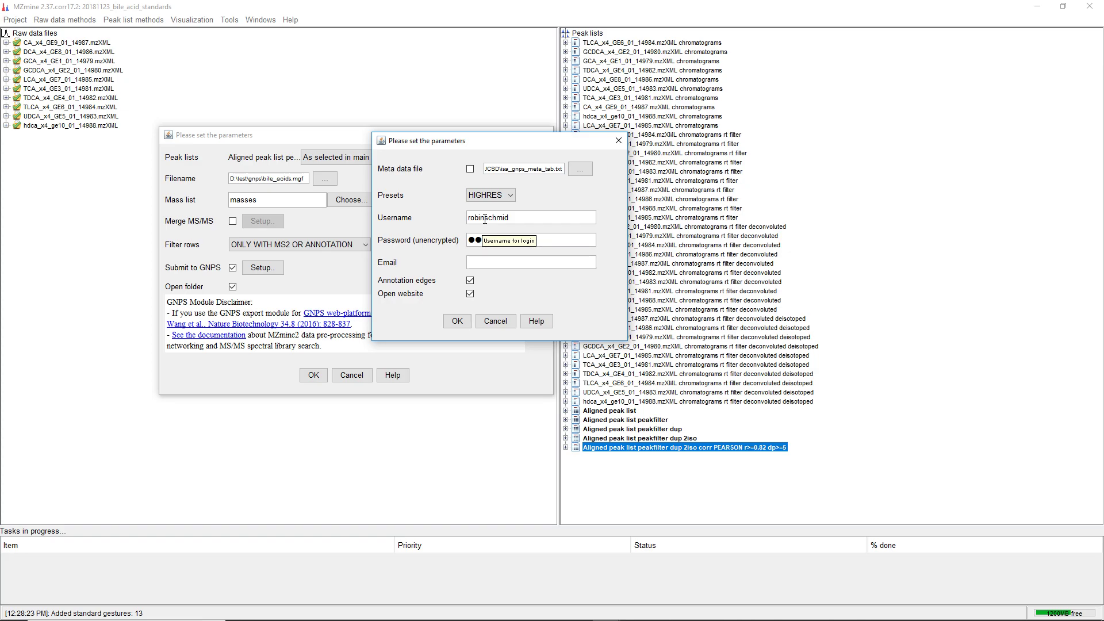
- Confirm the GNPS submission settings and run the bile_acids export with GNPS submission
left_click(457, 321)
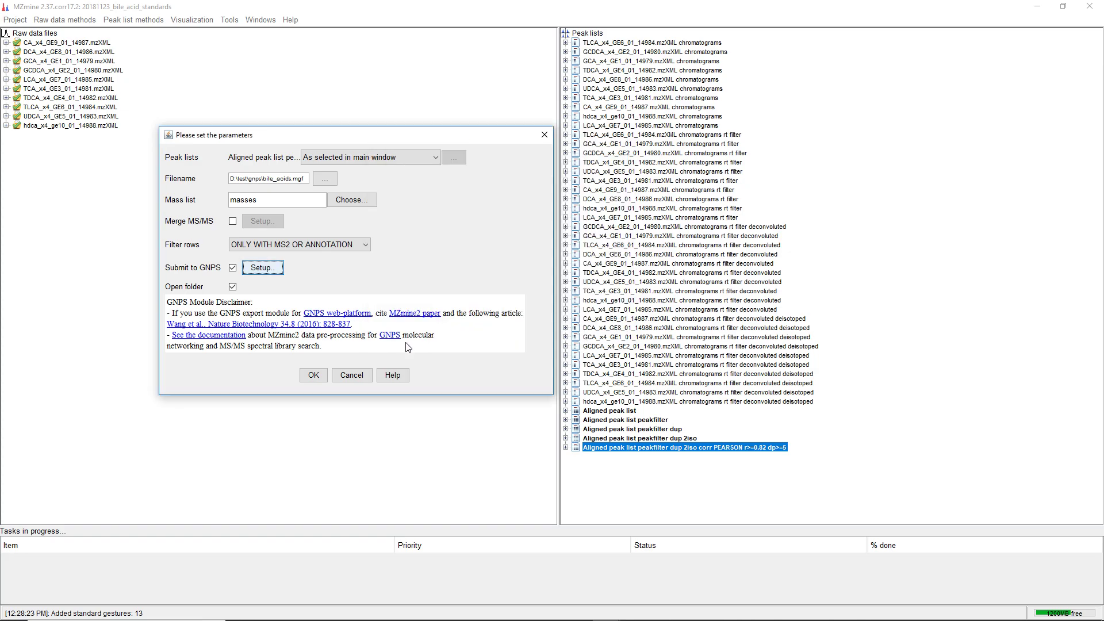
left_click(320, 376)
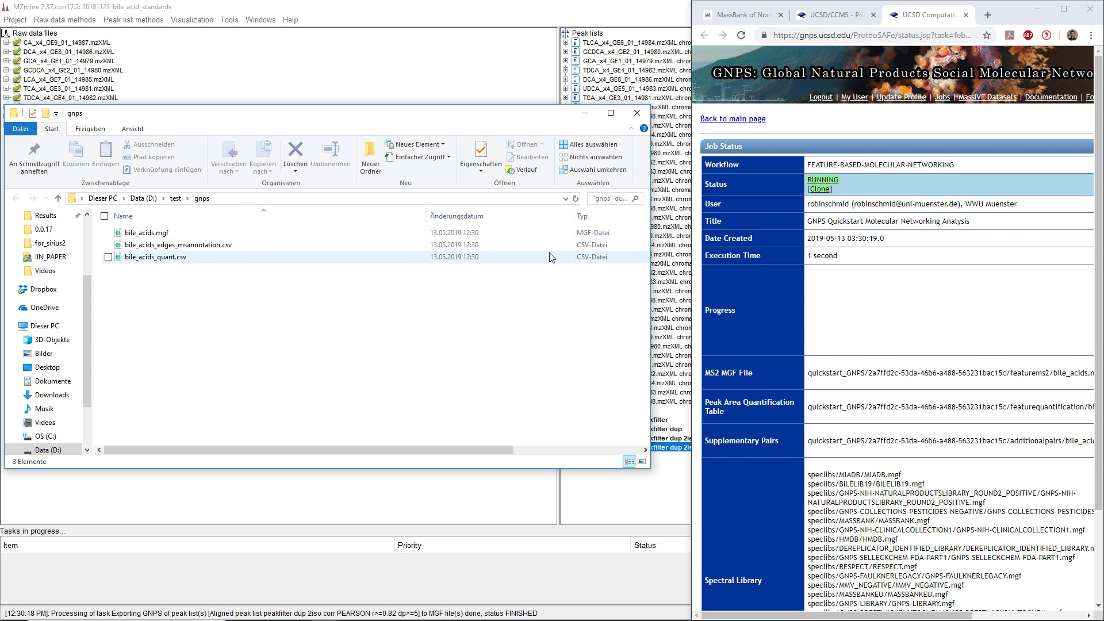
- Close the gnps folder, maximize the GNPS job page and highlight the user, quantification and pairs entries
left_click(636, 114)
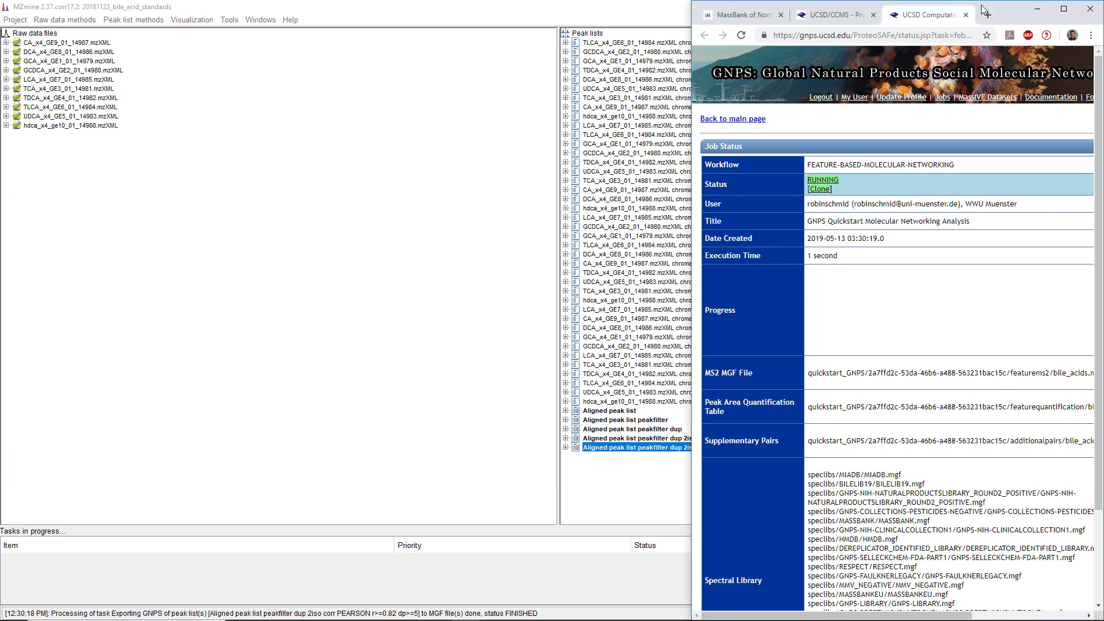
left_click(1063, 9)
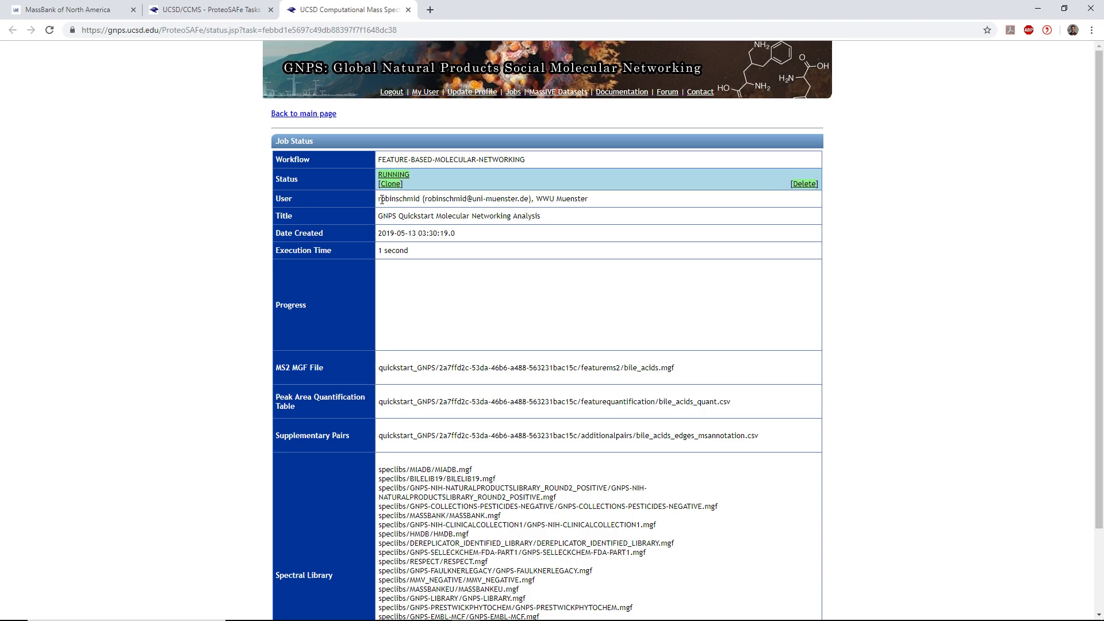
left_click_drag(380, 199, 424, 200)
left_click_drag(286, 397, 311, 411)
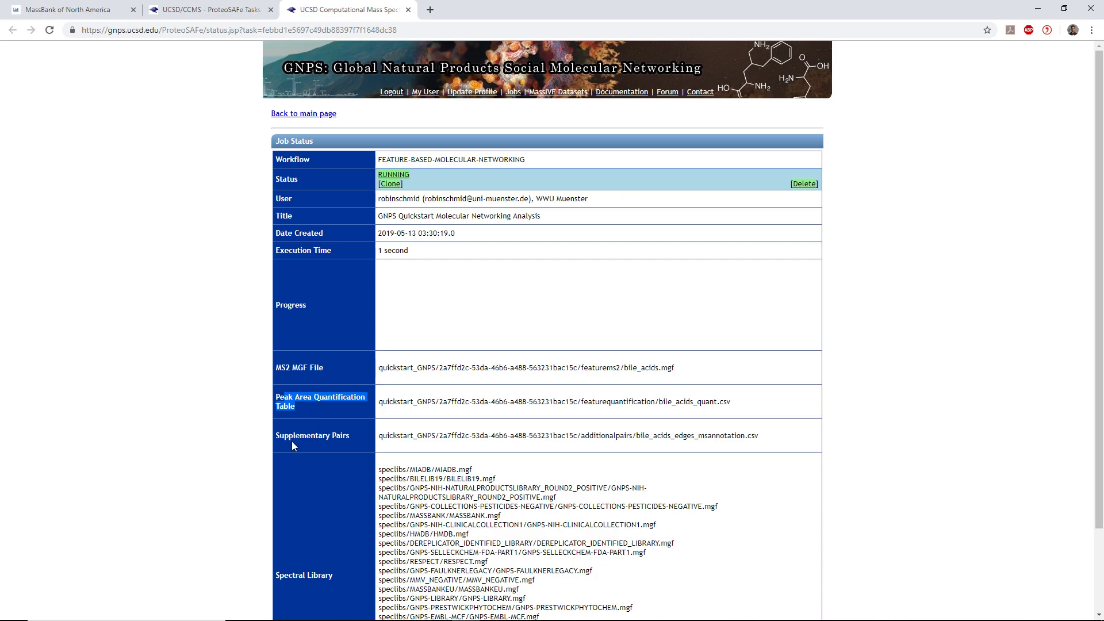
left_click_drag(288, 435, 443, 435)
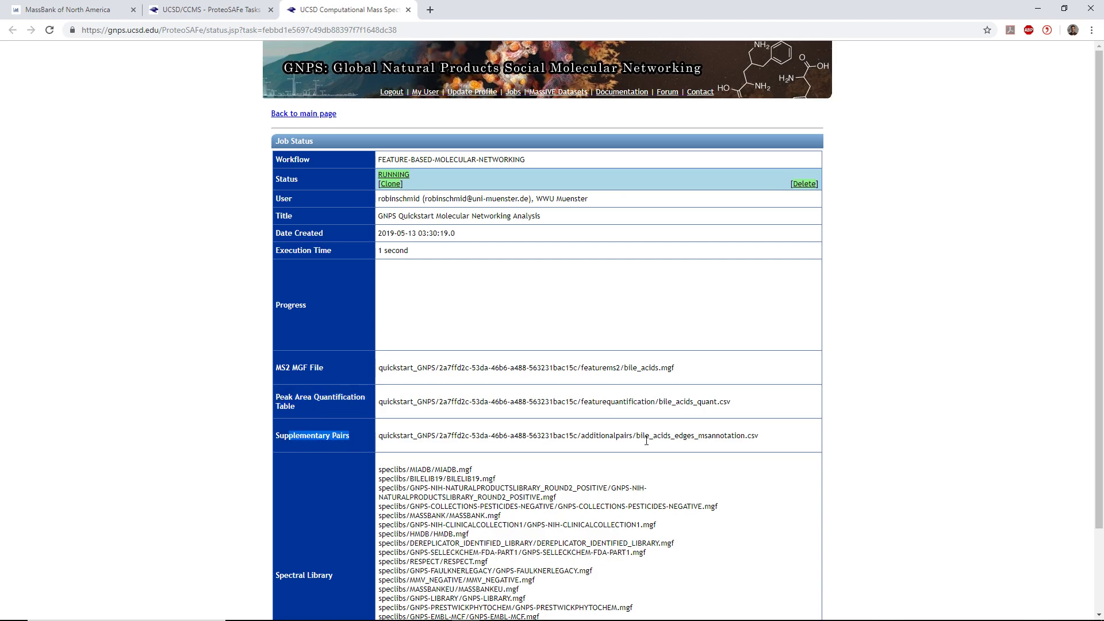
left_click_drag(640, 439, 763, 438)
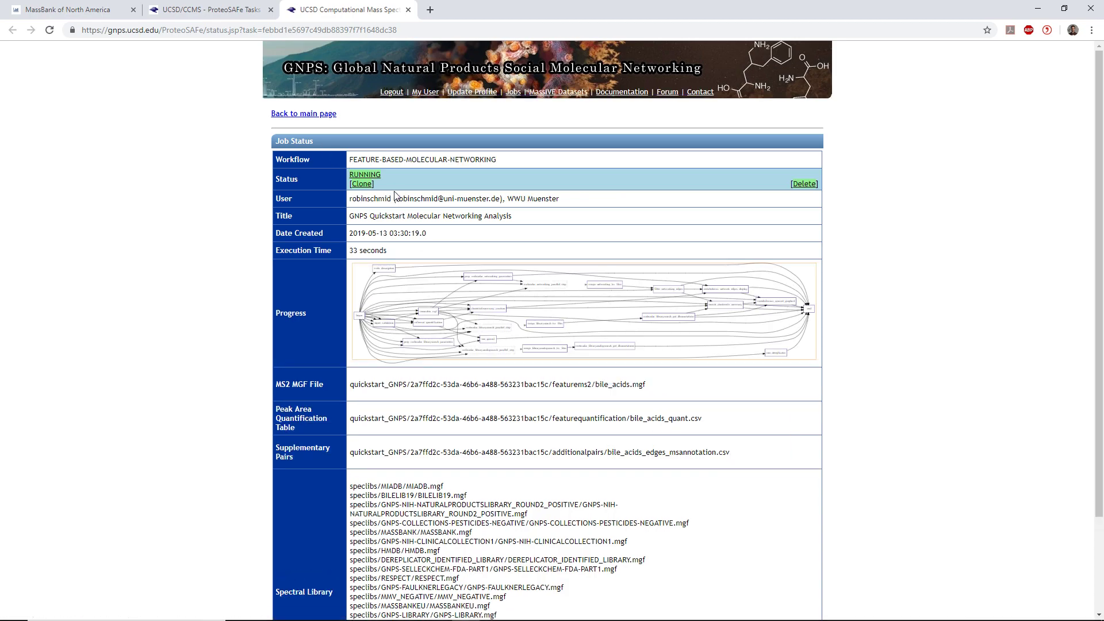